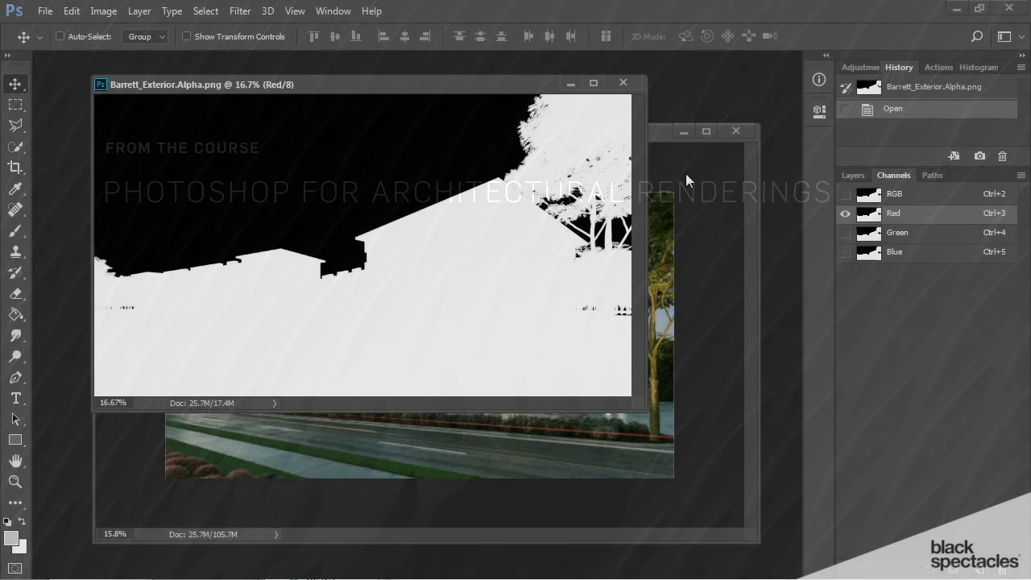
# Close the Barrett_Exterior.Alpha.png image and preview the Barrett_Exterior.VRayExtraTex_AO render pass in Windows Photo Viewer.
pyautogui.click(637, 83)
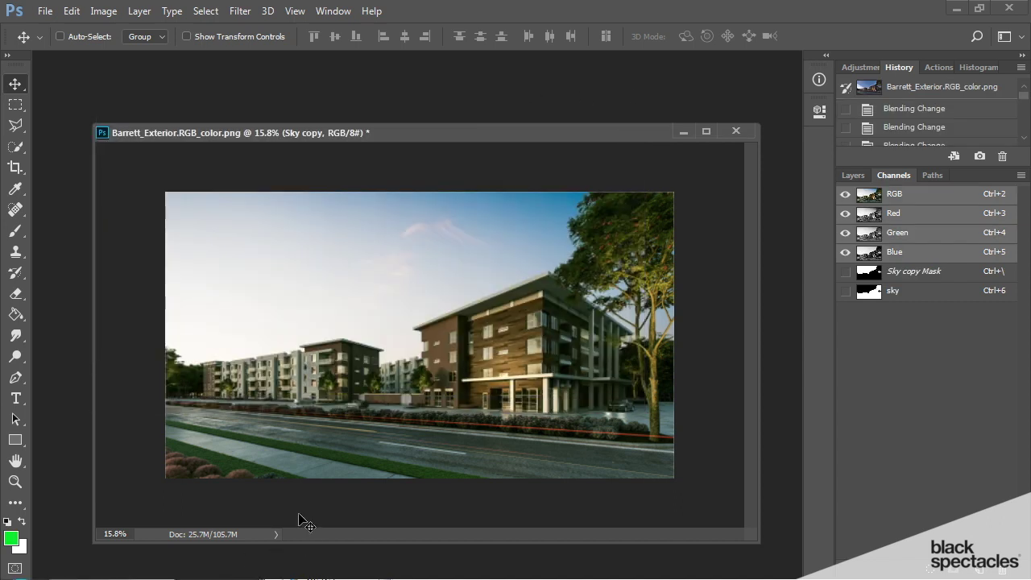
pyautogui.click(133, 572)
pyautogui.doubleClick(713, 302)
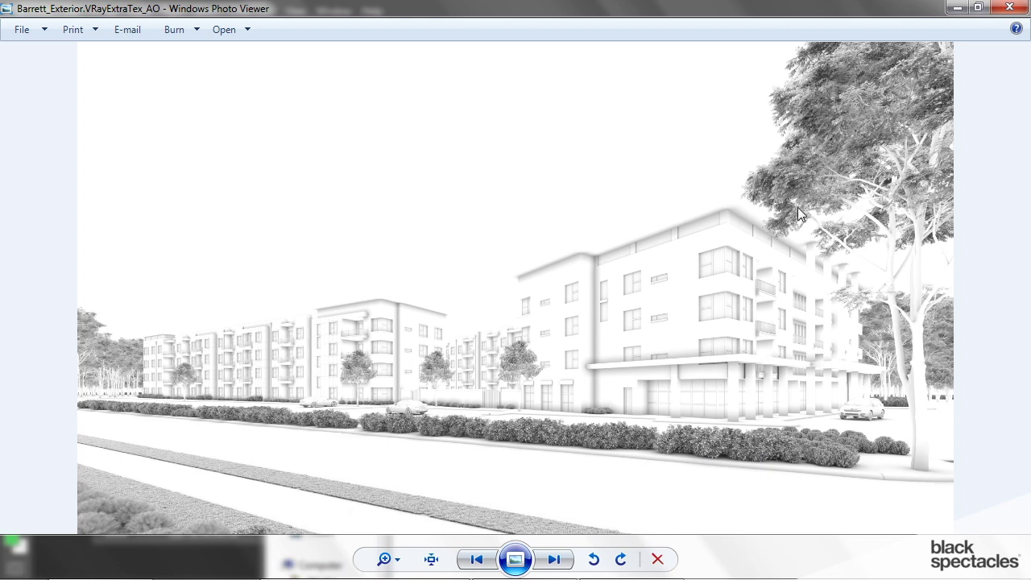
pyautogui.click(1009, 8)
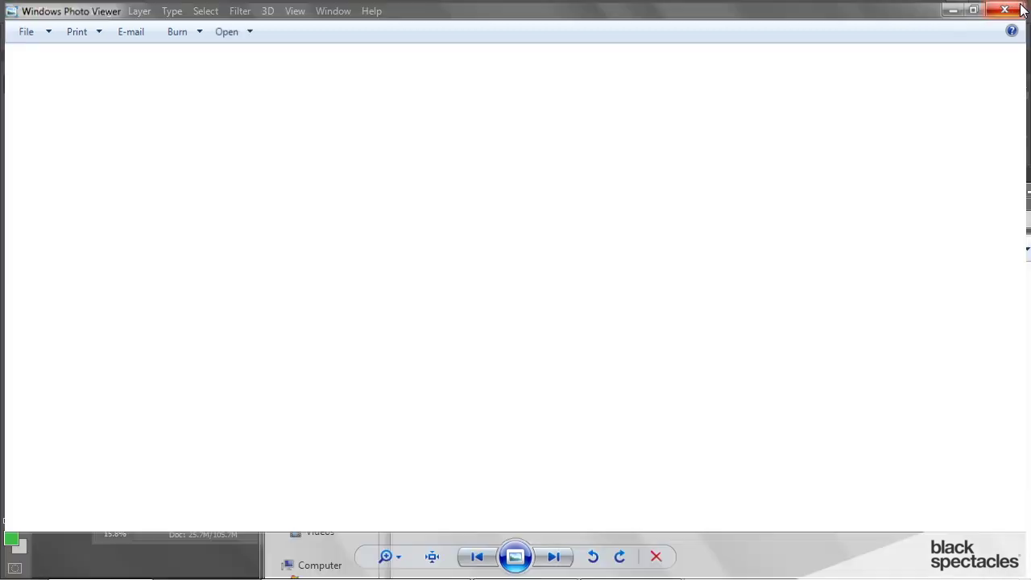
# Place Barrett_Exterior.VRayExtraTex_AO into the Barrett_Exterior.RGB_color.png document at full size and show its layer stack.
pyautogui.moveTo(703, 299); pyautogui.dragTo(189, 253)
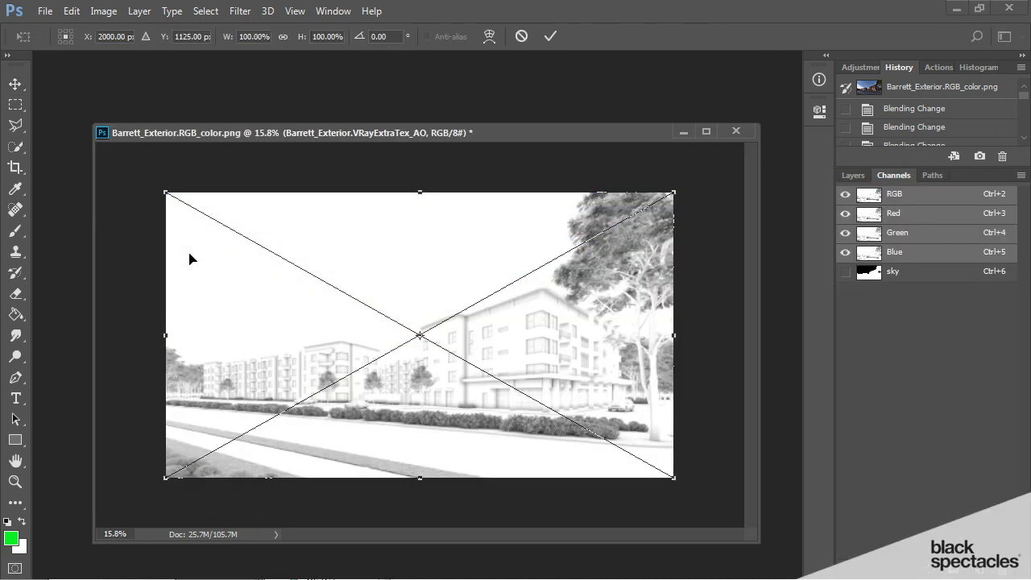
pyautogui.press('Return')
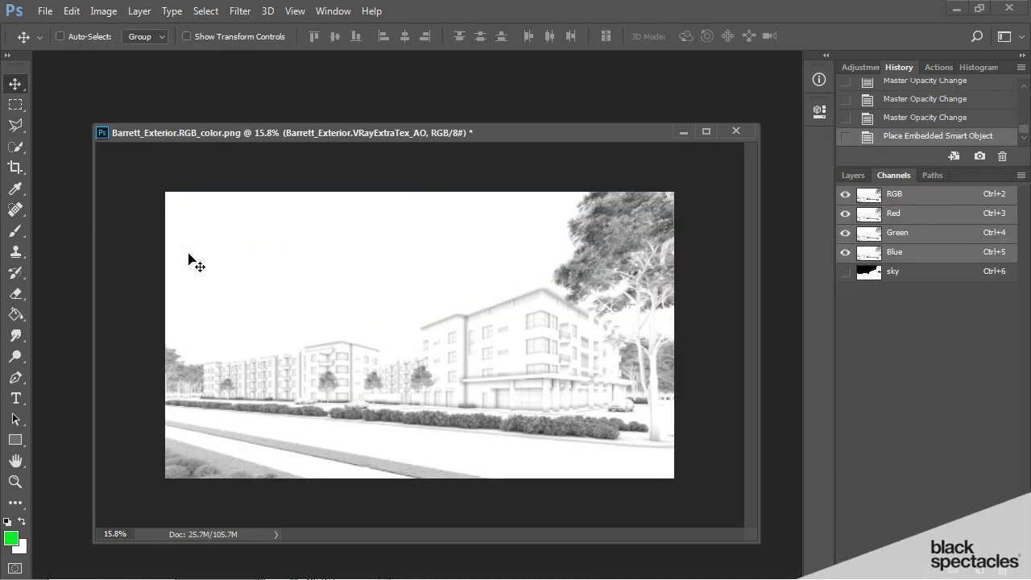
pyautogui.click(854, 173)
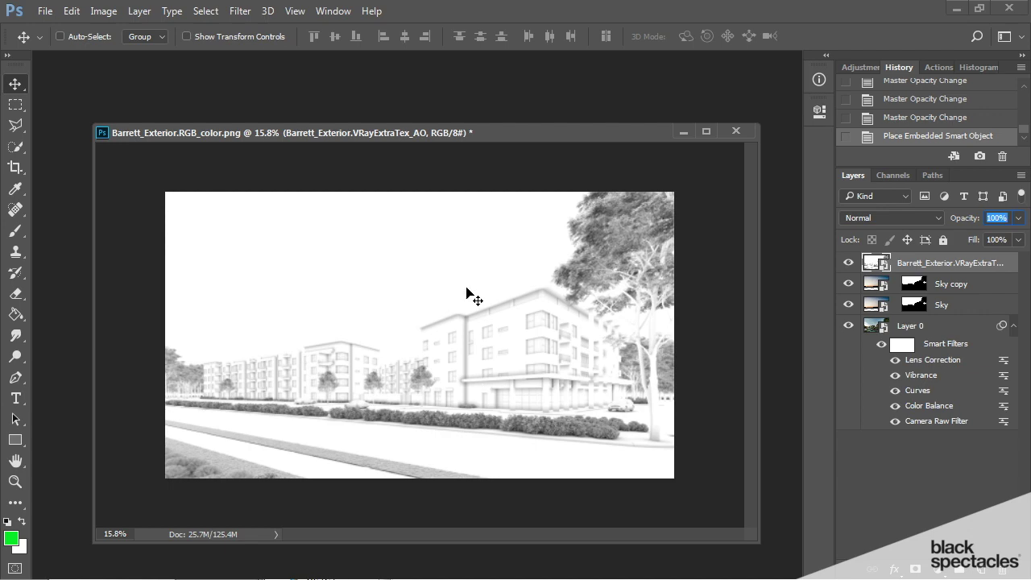
# Set the ambient occlusion layer's blending mode to Multiply.
pyautogui.scroll(5, 476, 321)
pyautogui.scroll(6, 467, 391)
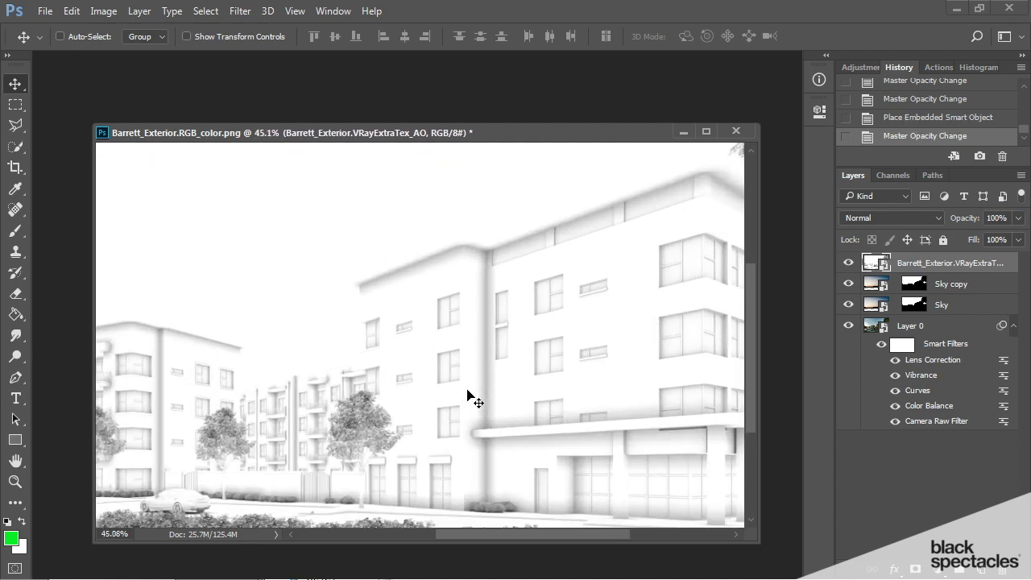
pyautogui.scroll(-2, 473, 399)
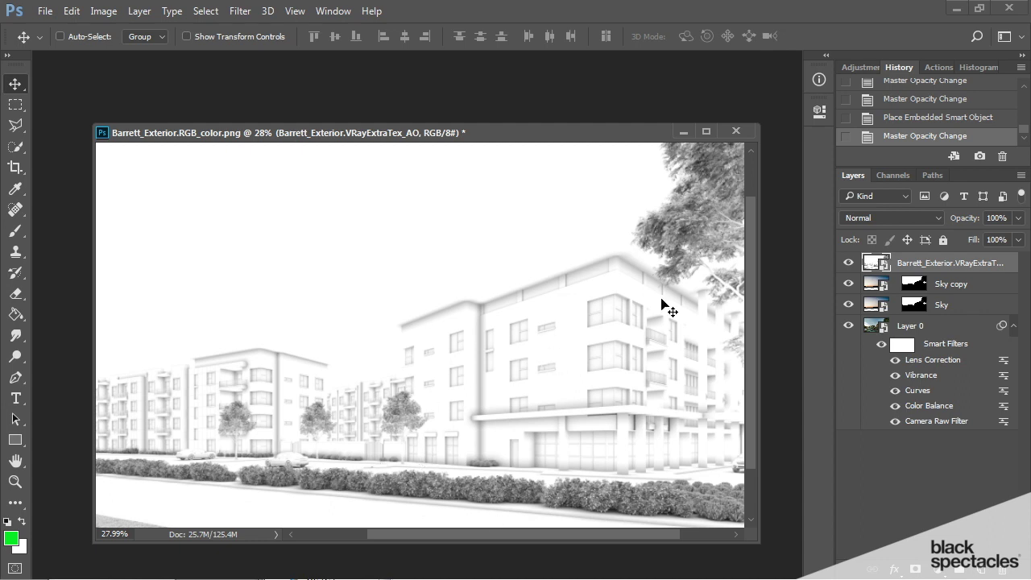
pyautogui.click(884, 218)
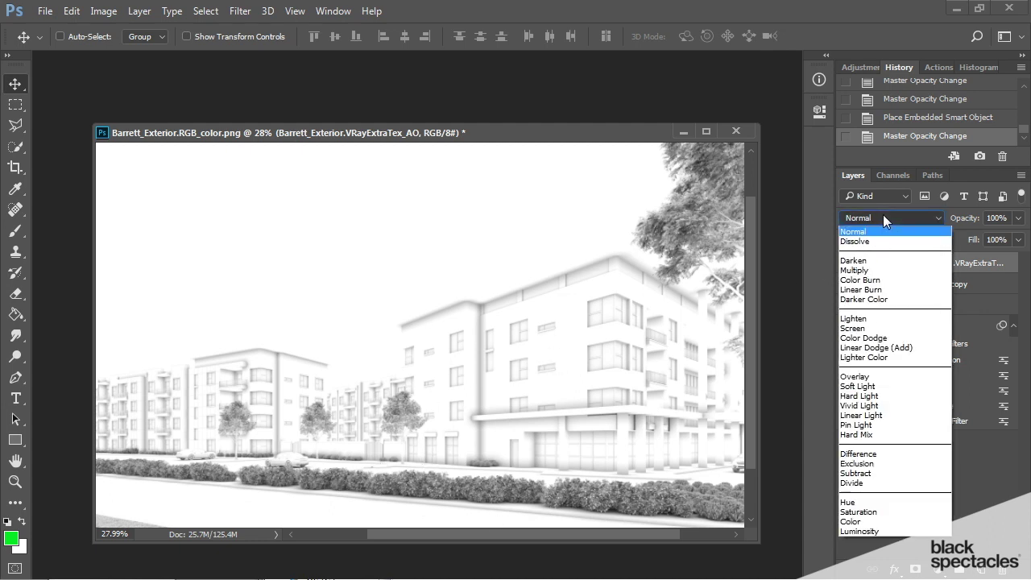
pyautogui.click(865, 271)
pyautogui.scroll(-3, 294, 431)
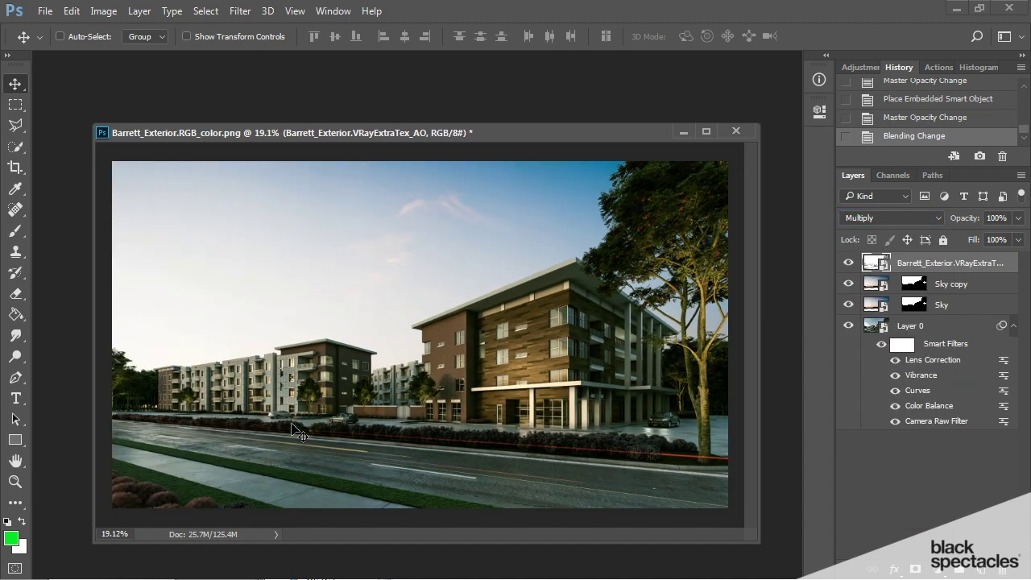
# Compare the rendering with the ambient occlusion layer hidden and shown several times.
pyautogui.click(849, 263)
pyautogui.click(849, 264)
pyautogui.click(849, 263)
pyautogui.click(850, 263)
pyautogui.click(849, 264)
pyautogui.click(850, 264)
pyautogui.click(849, 264)
pyautogui.click(850, 263)
pyautogui.click(849, 263)
pyautogui.click(850, 264)
pyautogui.click(850, 264)
pyautogui.click(850, 264)
pyautogui.click(850, 264)
pyautogui.click(850, 264)
pyautogui.click(850, 265)
pyautogui.click(850, 264)
pyautogui.click(850, 264)
# Switch to a full-screen view, add a layer mask to the ambient occlusion layer and invert it to black.
pyautogui.press('f')
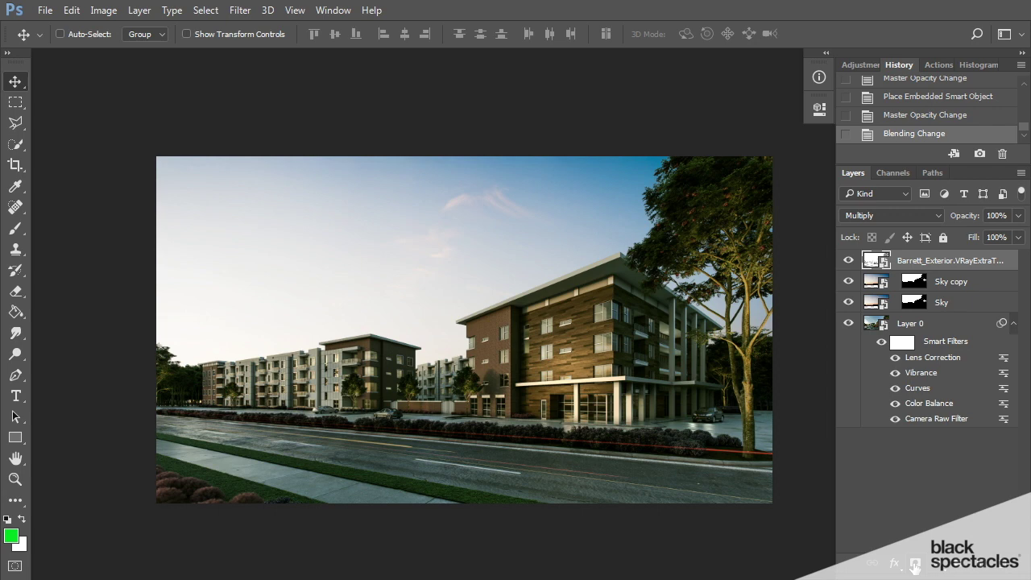
pyautogui.click(915, 565)
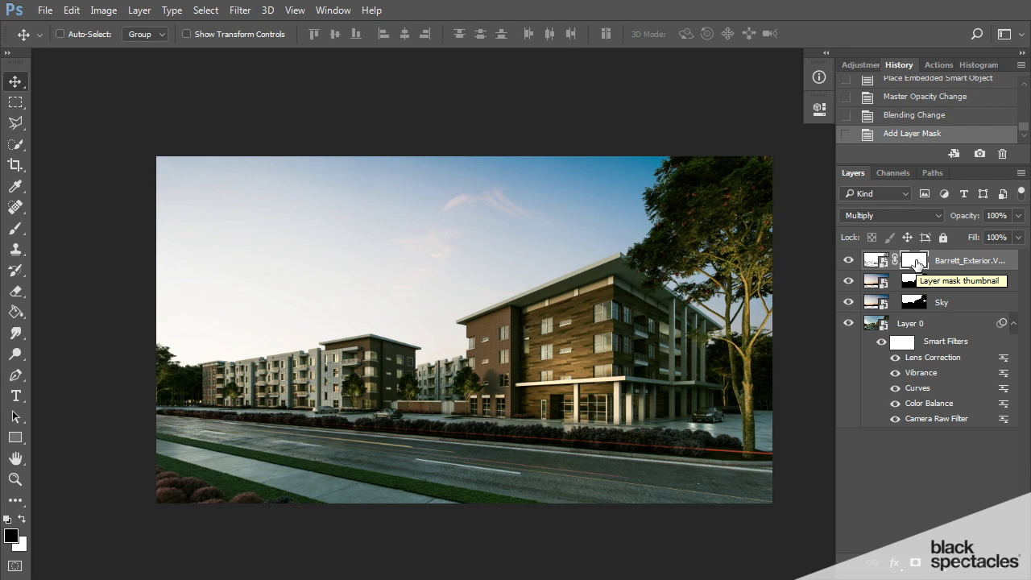
pyautogui.hotkey('ctrl', 'i')
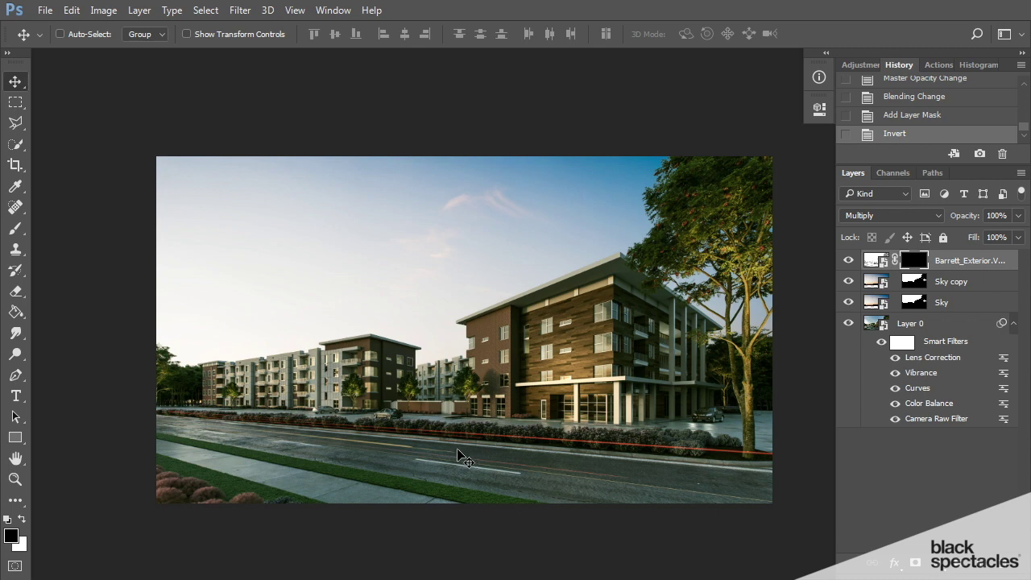
# Set up the Brush tool with white as the foreground colour and a brush size of 250 px.
pyautogui.press('b')
pyautogui.click(23, 520)
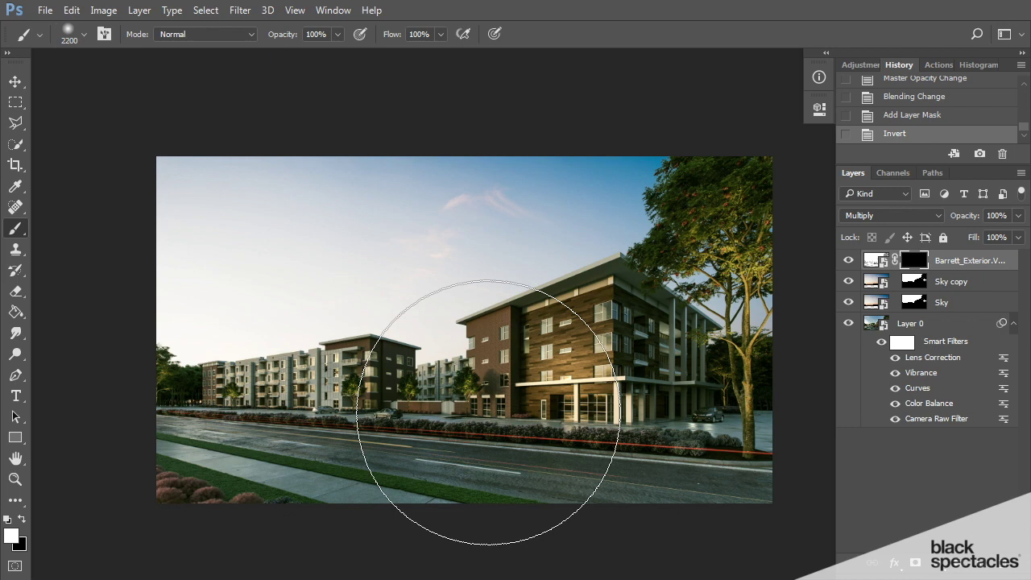
pyautogui.press('[')
pyautogui.press('[')
pyautogui.press('[')
pyautogui.press('[')
pyautogui.press('[')
pyautogui.press('[')
pyautogui.press('[')
pyautogui.press('[')
pyautogui.press('[')
pyautogui.press('[')
pyautogui.press('[')
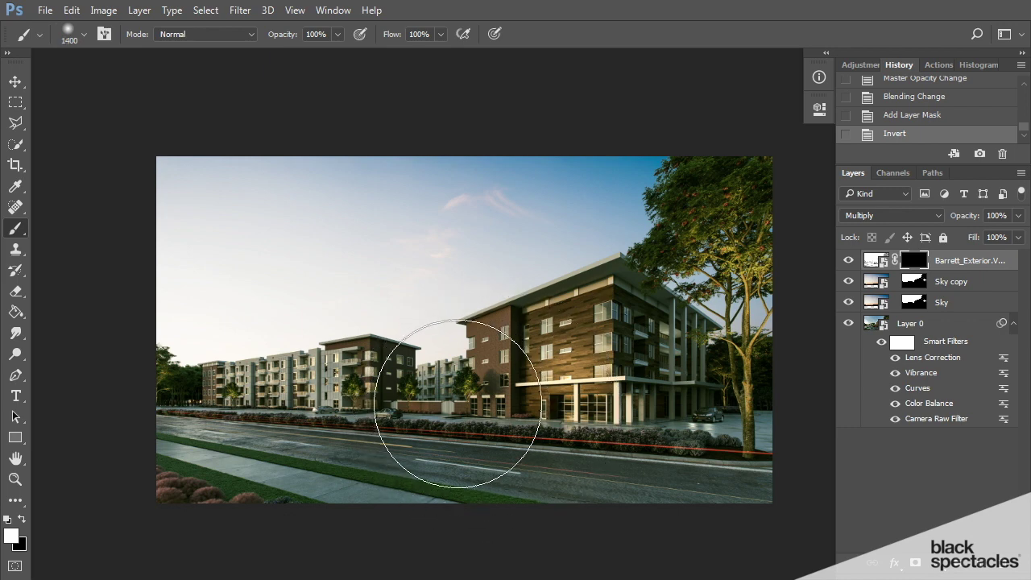
pyautogui.press('[')
pyautogui.press('[')
pyautogui.press('[')
pyautogui.press('[')
pyautogui.press('[')
pyautogui.press('[')
pyautogui.press('[')
pyautogui.press('[')
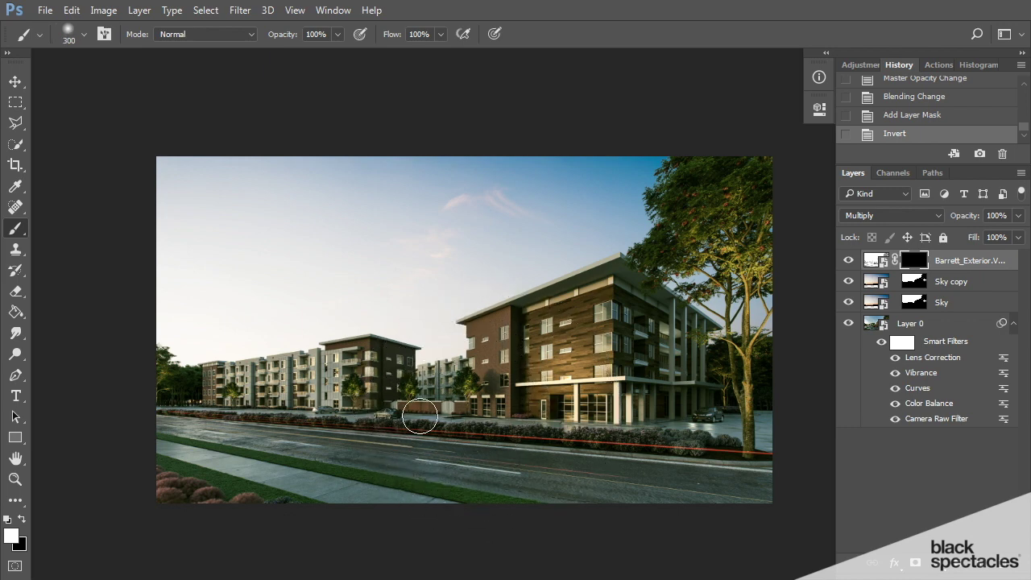
pyautogui.press('[')
# Reduce the brush to 90 px and paint white on the mask over the shaded side of the frontmost foreground bush.
pyautogui.moveTo(214, 490); pyautogui.dragTo(356, 448)
pyautogui.scroll(5, 320, 455)
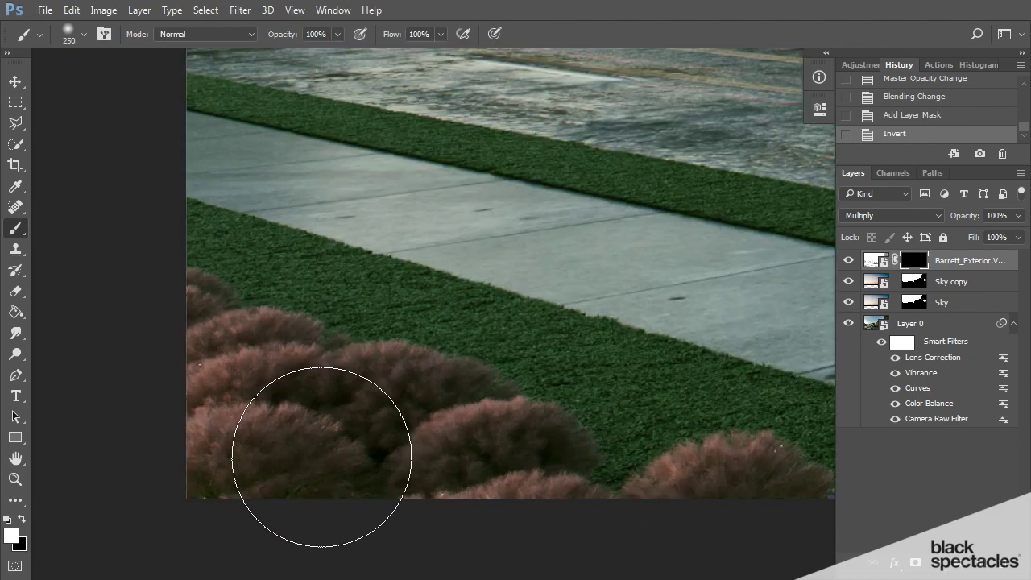
pyautogui.press('[')
pyautogui.press('[')
pyautogui.press('[')
pyautogui.press('[')
pyautogui.press('[')
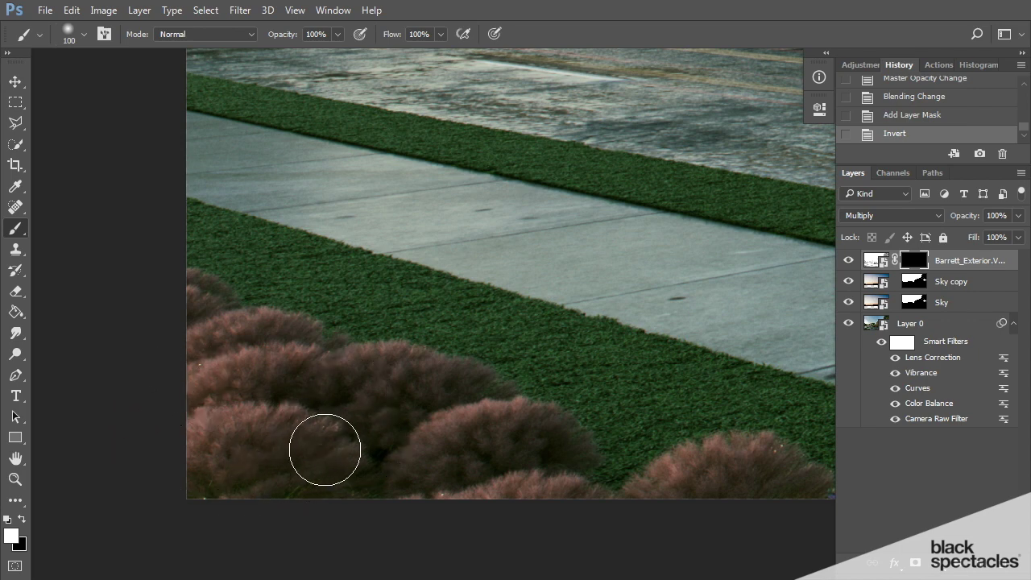
pyautogui.press('[')
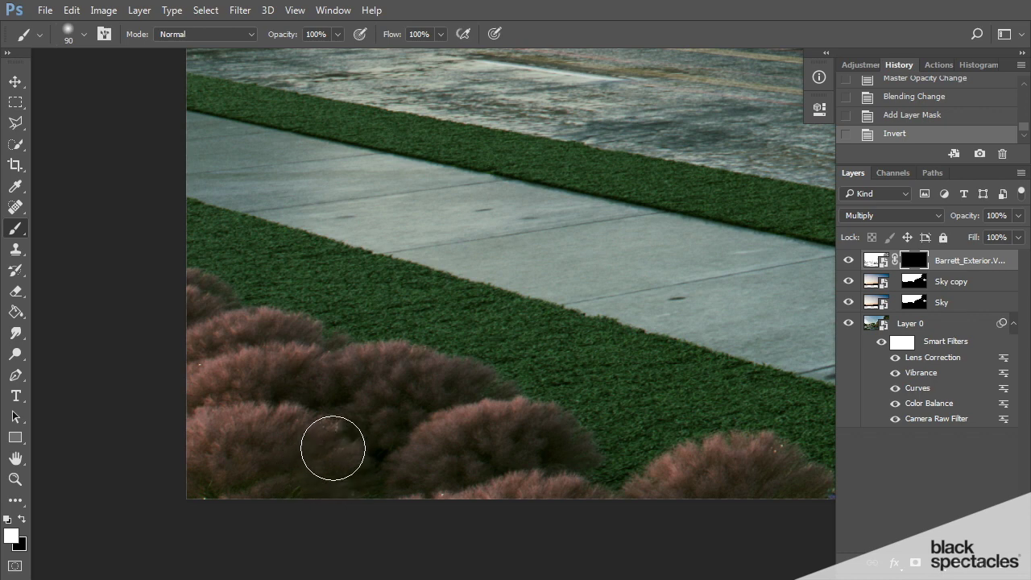
pyautogui.moveTo(333, 448)
pyautogui.mouseDown()
pyautogui.moveTo(329, 477)
pyautogui.moveTo(299, 495)
pyautogui.moveTo(277, 497)
pyautogui.moveTo(333, 476)
pyautogui.moveTo(343, 466)
pyautogui.moveTo(331, 444)
pyautogui.moveTo(309, 440)
pyautogui.moveTo(286, 473)
pyautogui.mouseUp()
# Paint white on the mask along the shaded areas of the remaining red foreground bushes, reducing the brush to 45 px.
pyautogui.press('[')
pyautogui.press('[')
pyautogui.press('[')
pyautogui.moveTo(295, 372)
pyautogui.mouseDown()
pyautogui.moveTo(462, 381)
pyautogui.moveTo(475, 391)
pyautogui.moveTo(418, 407)
pyautogui.moveTo(516, 409)
pyautogui.moveTo(560, 439)
pyautogui.moveTo(496, 455)
pyautogui.moveTo(588, 458)
pyautogui.mouseUp()
pyautogui.press('[')
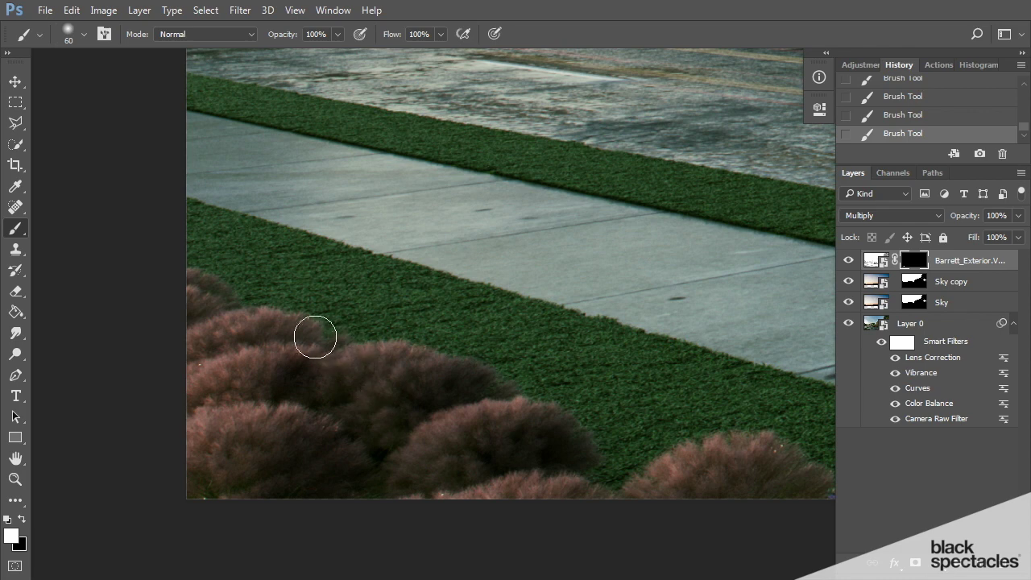
pyautogui.press('[')
pyautogui.moveTo(300, 332); pyautogui.dragTo(208, 311)
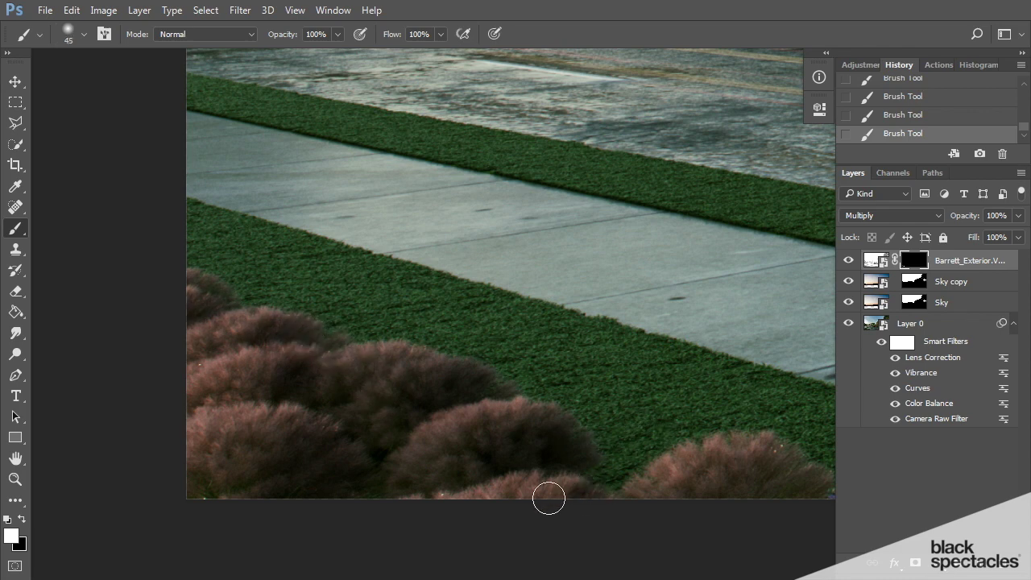
# Examine the sidewalk, street hedge and building facades for further areas that could use ambient occlusion.
pyautogui.moveTo(789, 467)
pyautogui.mouseDown()
pyautogui.moveTo(414, 405)
pyautogui.moveTo(442, 450)
pyautogui.moveTo(198, 437)
pyautogui.moveTo(162, 462)
pyautogui.mouseUp()
pyautogui.press(']')
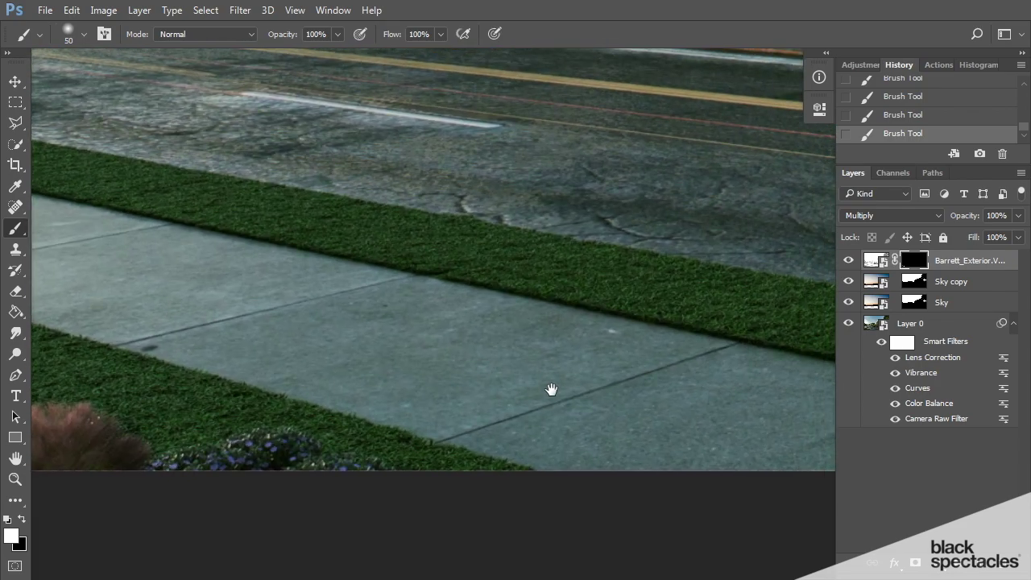
pyautogui.moveTo(516, 386); pyautogui.dragTo(81, 408)
pyautogui.scroll(10, 81, 407)
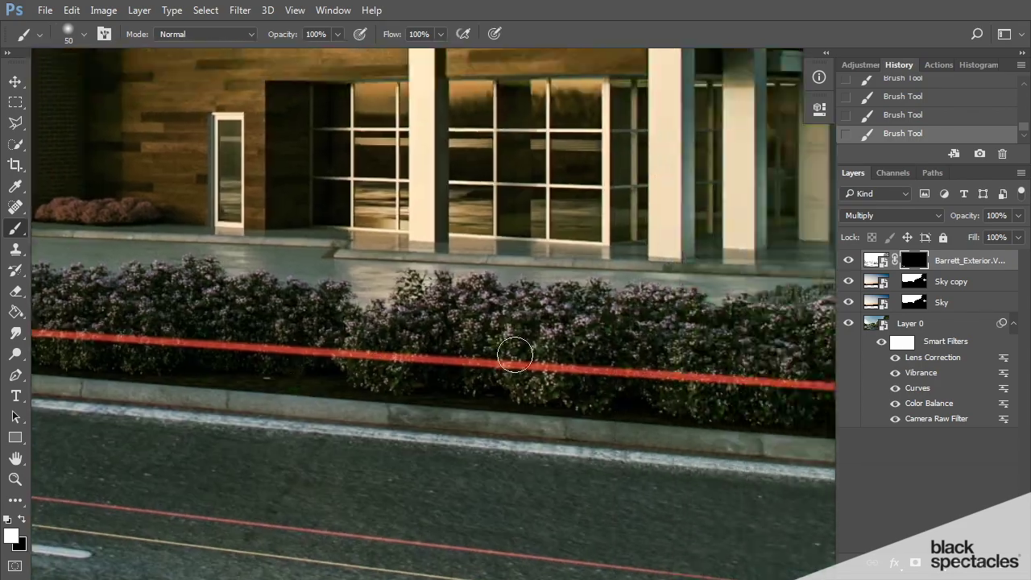
pyautogui.moveTo(293, 350); pyautogui.dragTo(444, 386)
pyautogui.moveTo(126, 176); pyautogui.dragTo(697, 372)
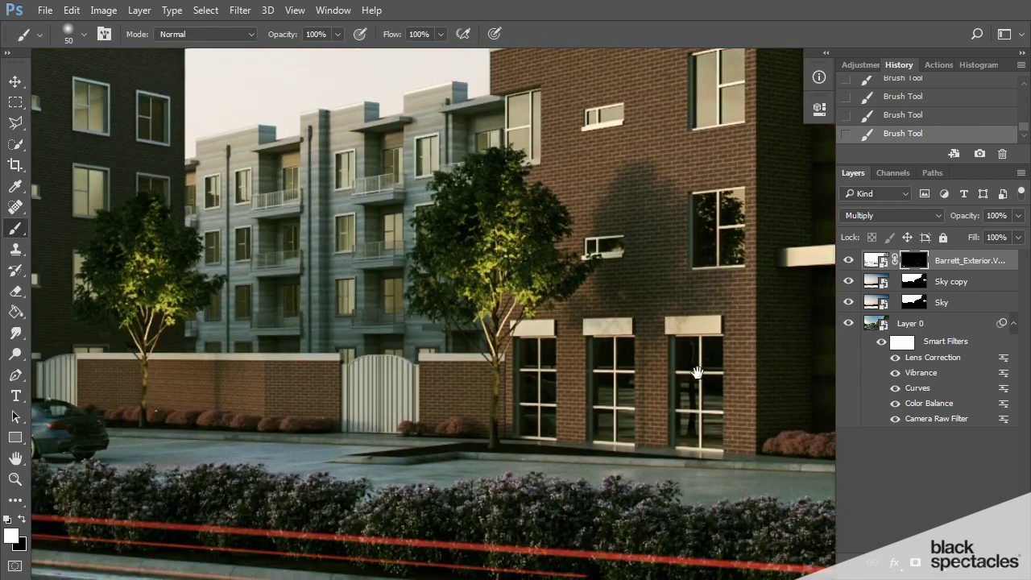
pyautogui.hscroll(-10, 289, 355)
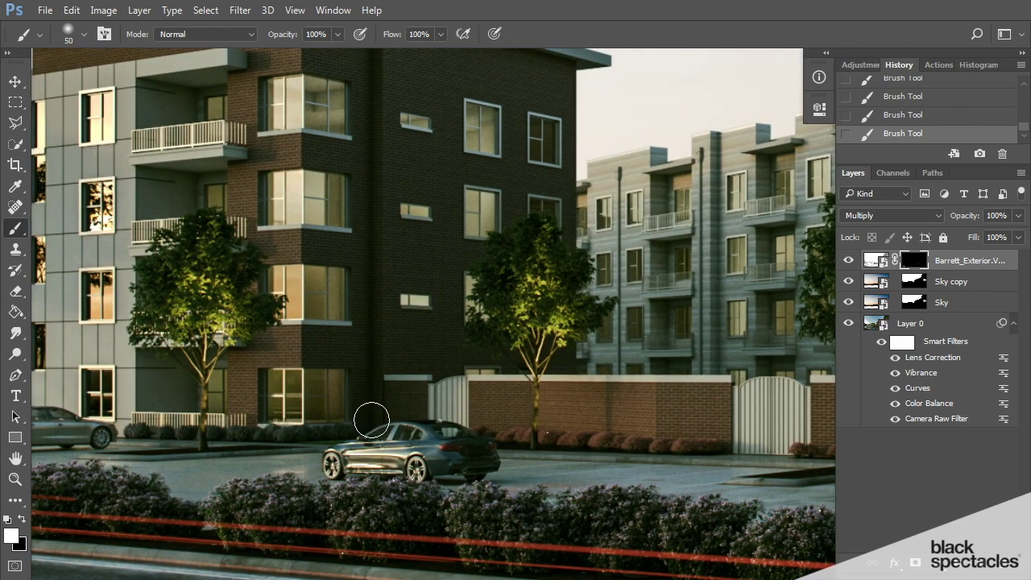
pyautogui.hscroll(-7, 278, 347)
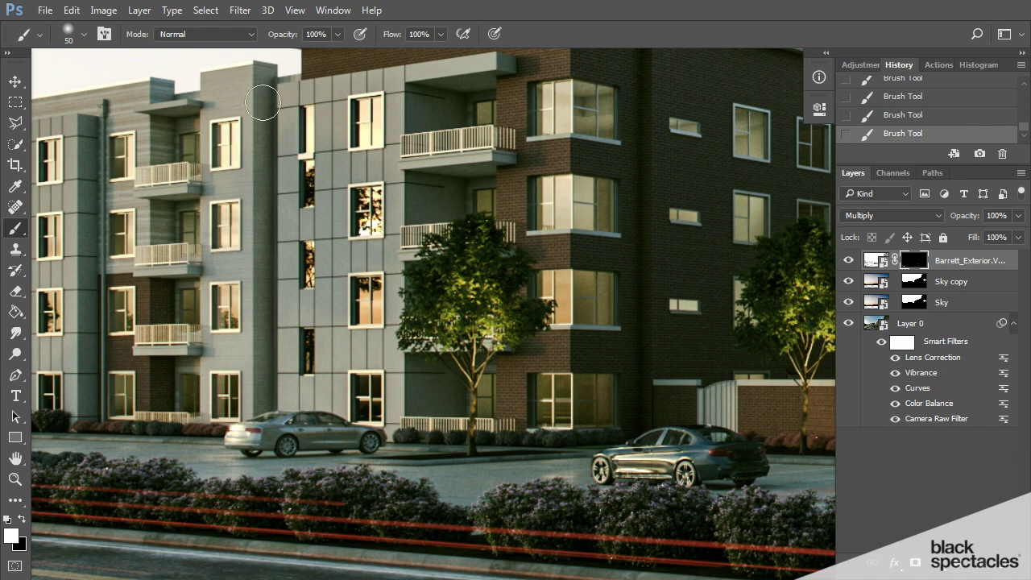
pyautogui.moveTo(274, 153); pyautogui.dragTo(348, 207)
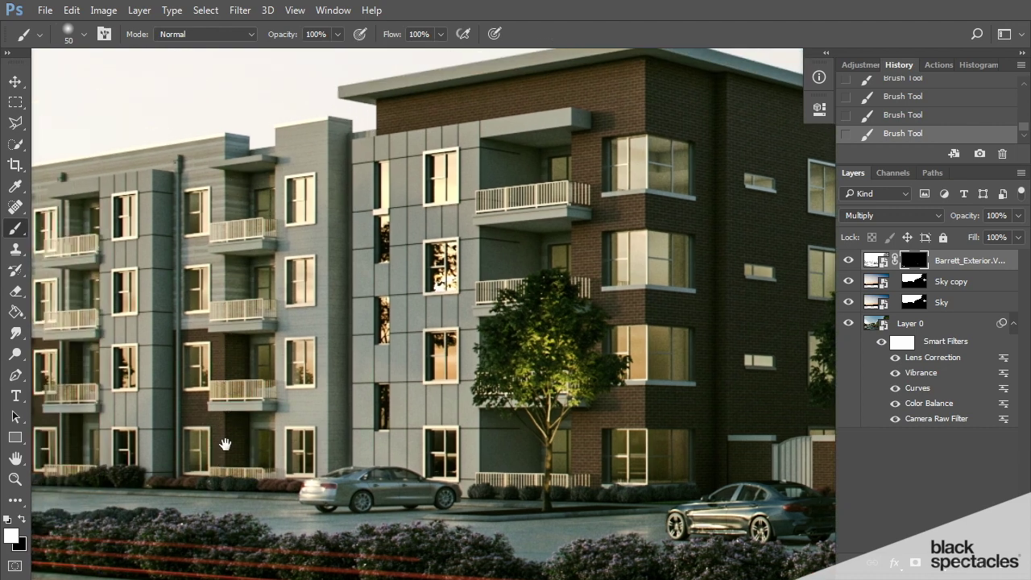
pyautogui.hscroll(-10, 180, 223)
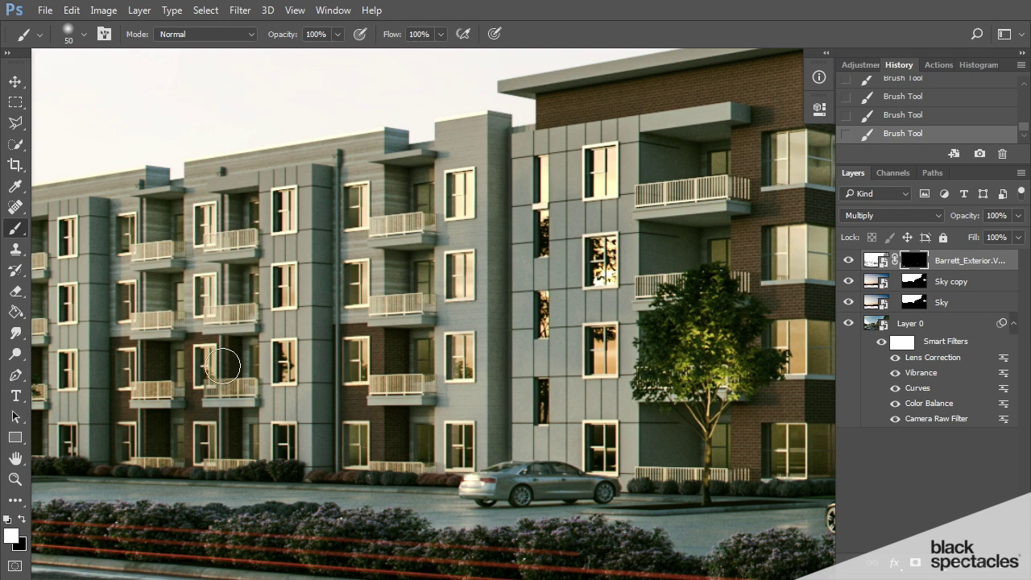
pyautogui.hscroll(-10, 161, 378)
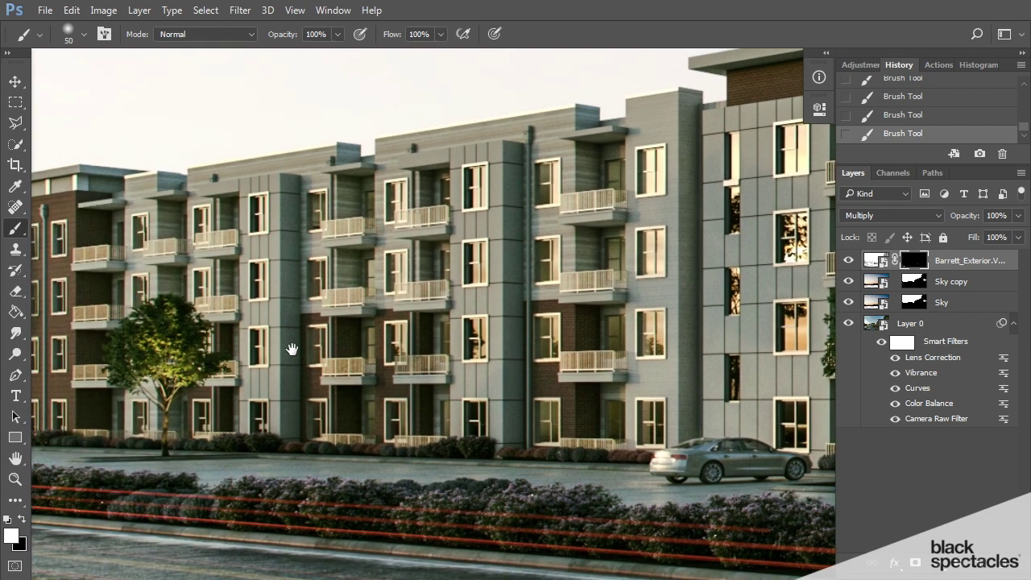
pyautogui.hotkey('ctrl', '-')
pyautogui.hotkey('ctrl', '-')
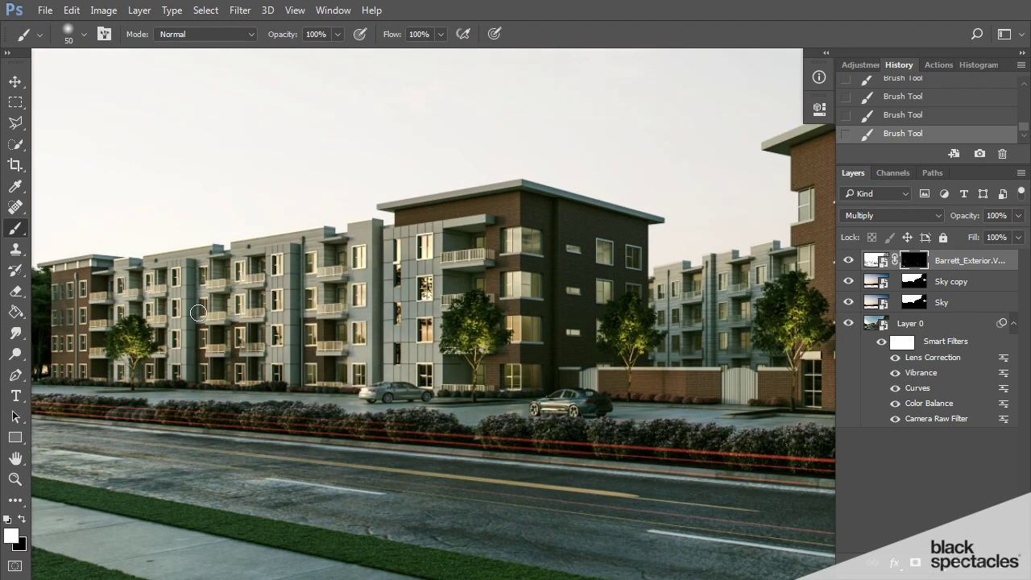
pyautogui.moveTo(705, 315); pyautogui.dragTo(294, 334)
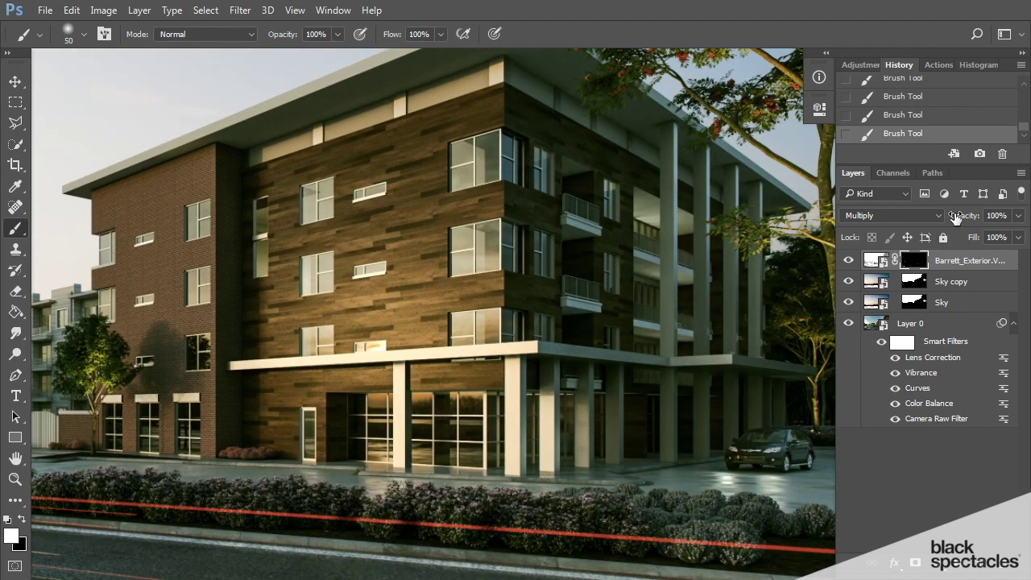
# Lower the ambient occlusion layer's opacity to 33% and compare the foreground bushes with the layer hidden and shown.
pyautogui.moveTo(967, 216); pyautogui.dragTo(908, 217)
pyautogui.moveTo(473, 438); pyautogui.dragTo(757, 415)
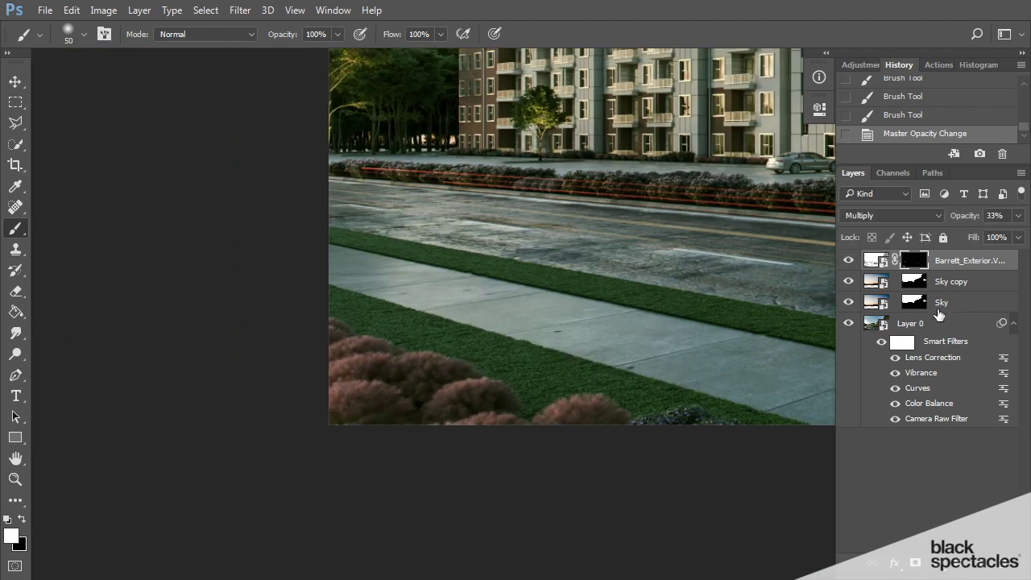
pyautogui.click(847, 261)
pyautogui.click(848, 261)
pyautogui.click(849, 262)
pyautogui.click(850, 263)
pyautogui.click(850, 263)
pyautogui.click(850, 263)
pyautogui.click(850, 262)
pyautogui.click(850, 263)
pyautogui.click(850, 263)
pyautogui.click(850, 263)
# Duplicate the masked ambient occlusion layer and put the copy at the top of the layer stack.
pyautogui.moveTo(524, 326); pyautogui.dragTo(260, 430)
pyautogui.moveTo(564, 266); pyautogui.dragTo(246, 333)
pyautogui.moveTo(570, 324); pyautogui.dragTo(426, 392)
pyautogui.scroll(-5, 425, 393)
pyautogui.scroll(1, 484, 403)
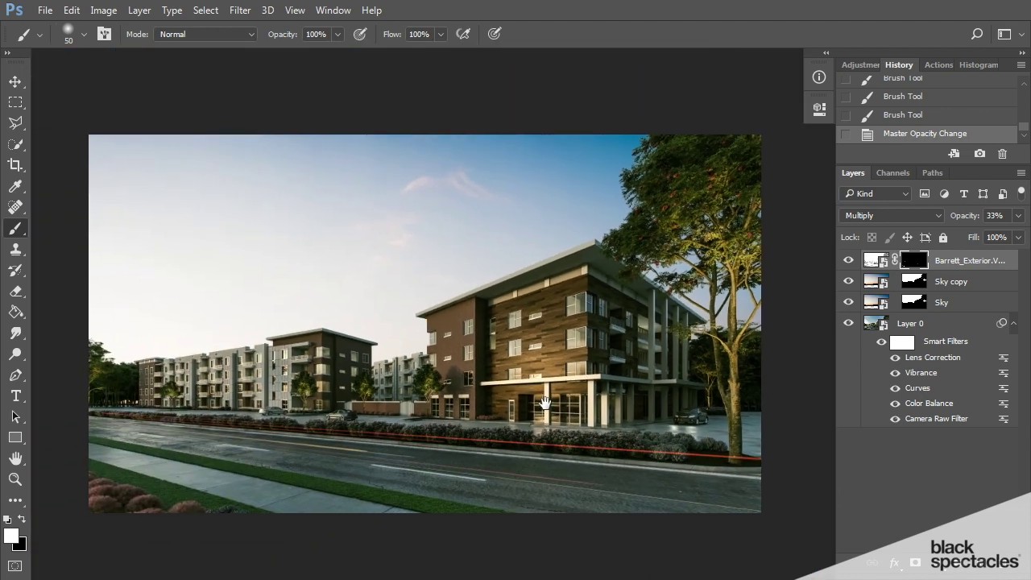
pyautogui.press('v')
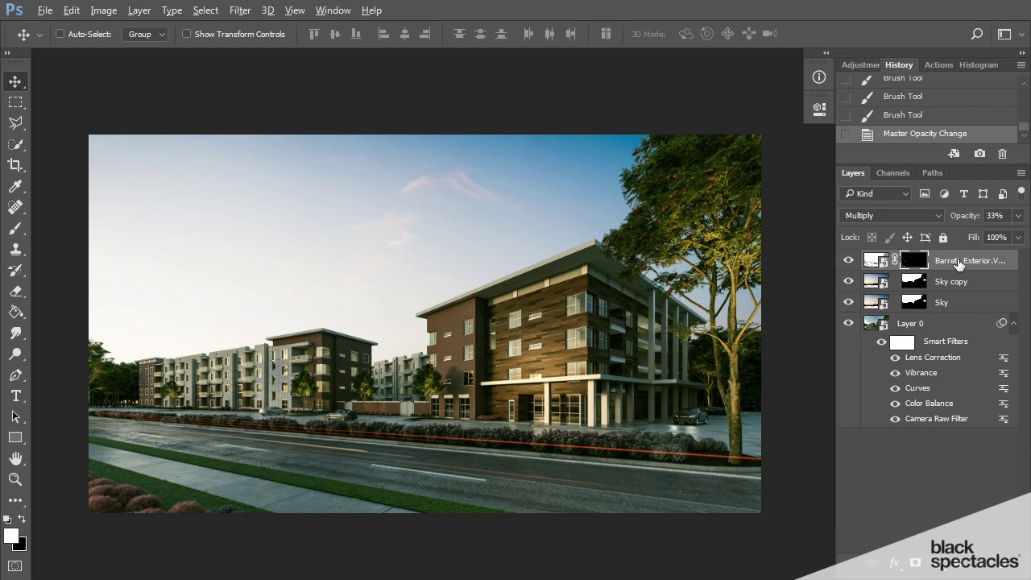
pyautogui.moveTo(960, 257); pyautogui.dragTo(968, 252)
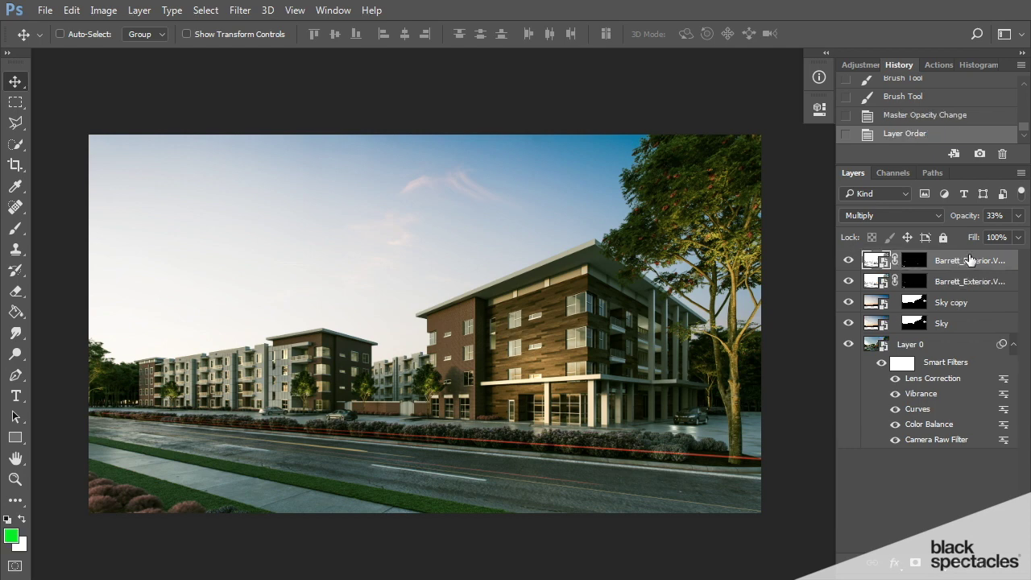
# Delete the layer mask from the topmost ambient occlusion copy and set the layer's opacity to 100%.
pyautogui.click(915, 266)
pyautogui.moveTo(915, 265); pyautogui.dragTo(1003, 562)
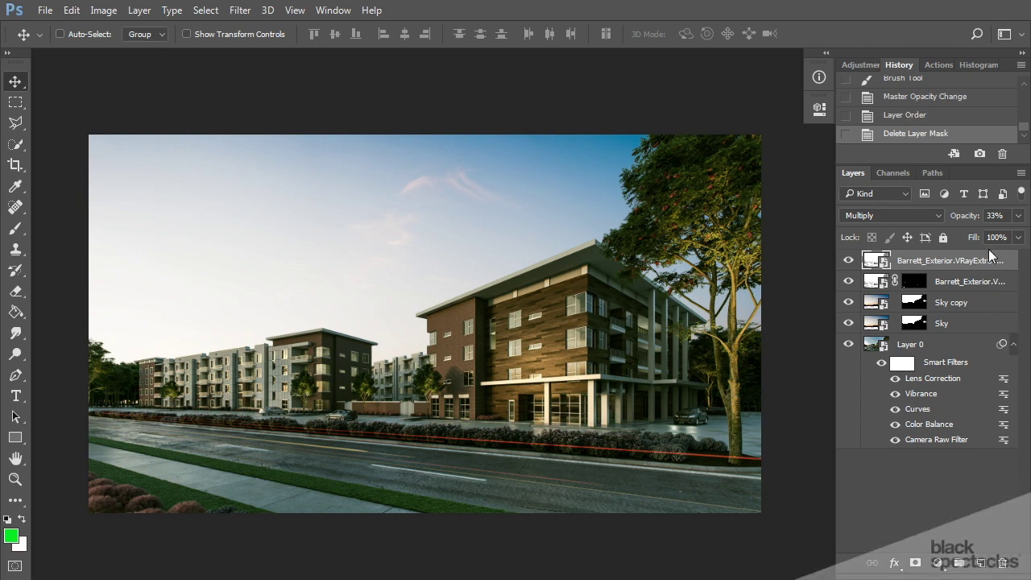
pyautogui.moveTo(958, 218); pyautogui.dragTo(1028, 218)
# Set the unmasked ambient occlusion layer's blend mode to Soft Light and compare the image with the layer hidden and shown.
pyautogui.click(894, 216)
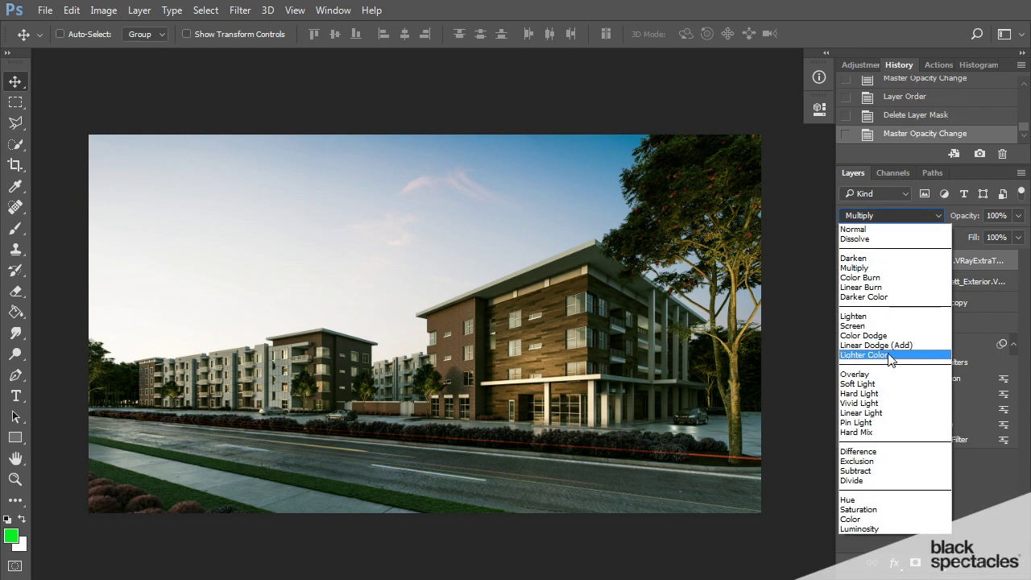
pyautogui.click(869, 384)
pyautogui.click(848, 260)
pyautogui.click(849, 260)
pyautogui.click(849, 260)
pyautogui.click(849, 260)
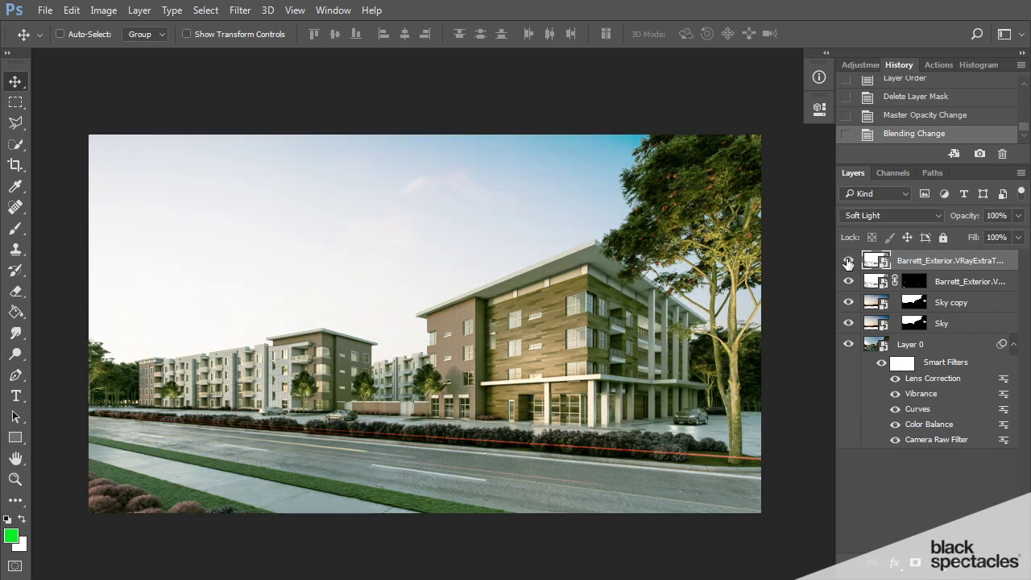
pyautogui.click(848, 261)
pyautogui.click(848, 262)
# Lower the Soft Light layer's opacity to 17% and compare the rendering with the layer hidden and shown.
pyautogui.moveTo(958, 216)
pyautogui.mouseDown()
pyautogui.moveTo(907, 217)
pyautogui.moveTo(948, 221)
pyautogui.mouseUp()
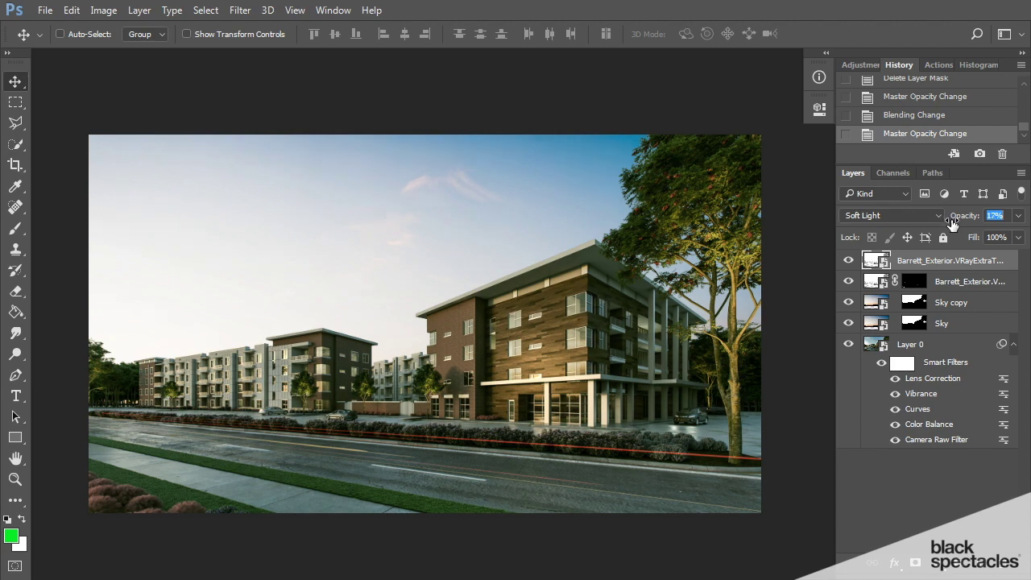
pyautogui.click(848, 260)
pyautogui.click(848, 260)
pyautogui.click(849, 261)
pyautogui.click(850, 261)
pyautogui.click(850, 260)
pyautogui.click(849, 260)
pyautogui.click(849, 260)
pyautogui.click(849, 260)
pyautogui.scroll(4, 675, 402)
pyautogui.click(848, 260)
pyautogui.click(848, 261)
# Raise the Soft Light layer's opacity to 29% and inspect the building facades and street up close.
pyautogui.moveTo(961, 218); pyautogui.dragTo(967, 220)
pyautogui.moveTo(320, 349); pyautogui.dragTo(630, 349)
pyautogui.scroll(-3, 554, 371)
pyautogui.scroll(-3, 554, 372)
pyautogui.moveTo(336, 381); pyautogui.dragTo(452, 380)
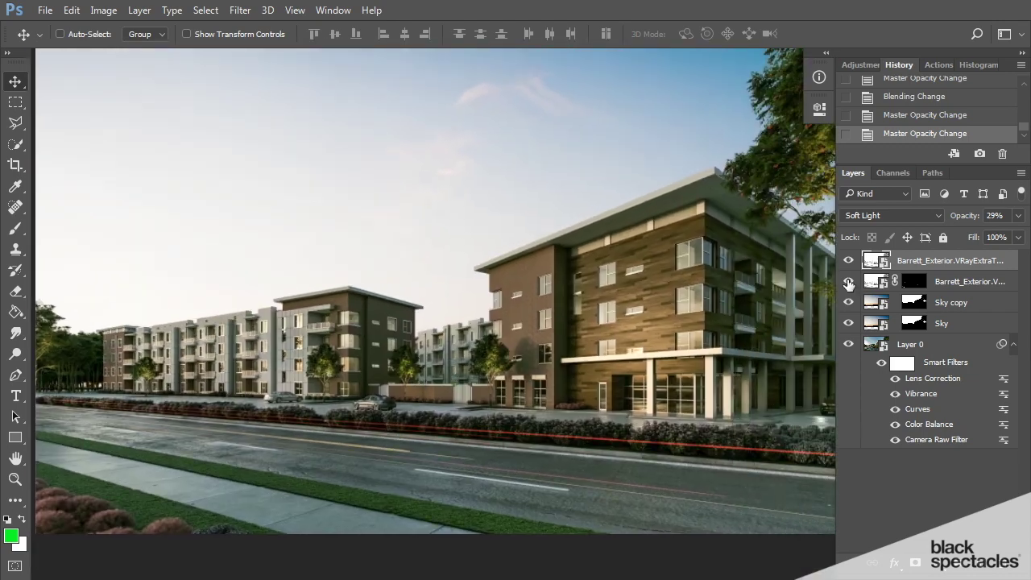
# Set the Soft Light layer's opacity to 26% and compare the facades and full image with the layer hidden and shown.
pyautogui.moveTo(963, 217); pyautogui.dragTo(962, 216)
pyautogui.click(848, 261)
pyautogui.click(848, 261)
pyautogui.click(848, 261)
pyautogui.click(848, 261)
pyautogui.moveTo(638, 321); pyautogui.dragTo(595, 355)
pyautogui.scroll(-3, 599, 325)
pyautogui.click(847, 262)
pyautogui.click(848, 262)
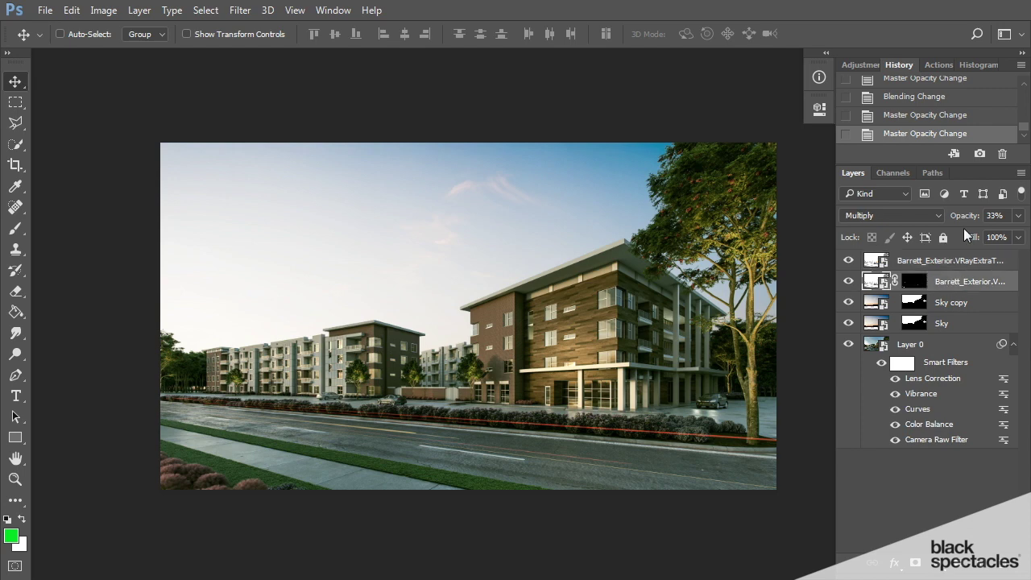
# Select the Soft Light layer and compare the rendering with both ambient occlusion layers hidden and shown.
pyautogui.click(971, 261)
pyautogui.moveTo(843, 283); pyautogui.dragTo(851, 263)
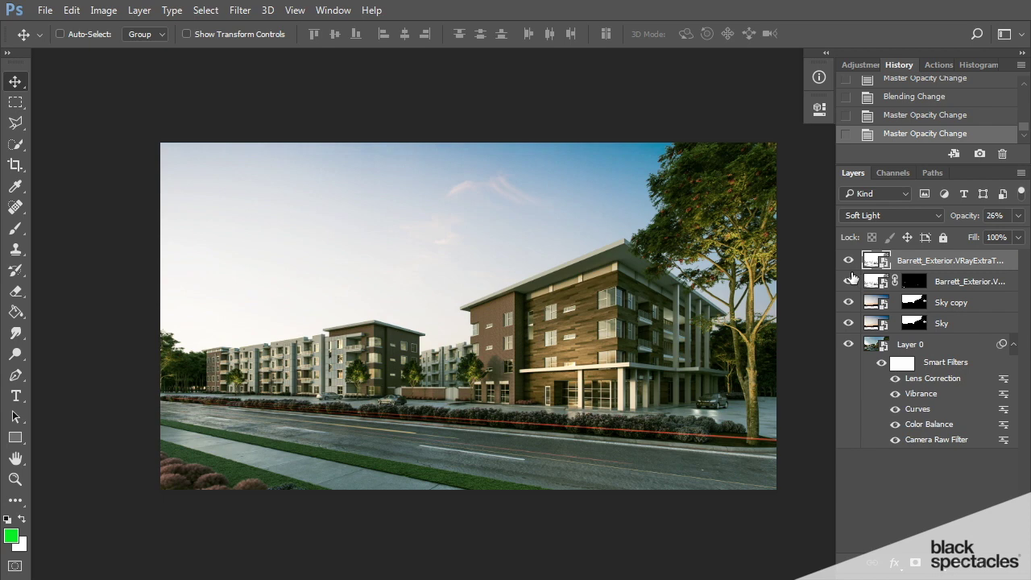
pyautogui.moveTo(850, 280); pyautogui.dragTo(849, 260)
pyautogui.moveTo(848, 260)
pyautogui.mouseDown()
pyautogui.moveTo(848, 281)
pyautogui.moveTo(848, 260)
pyautogui.mouseUp()
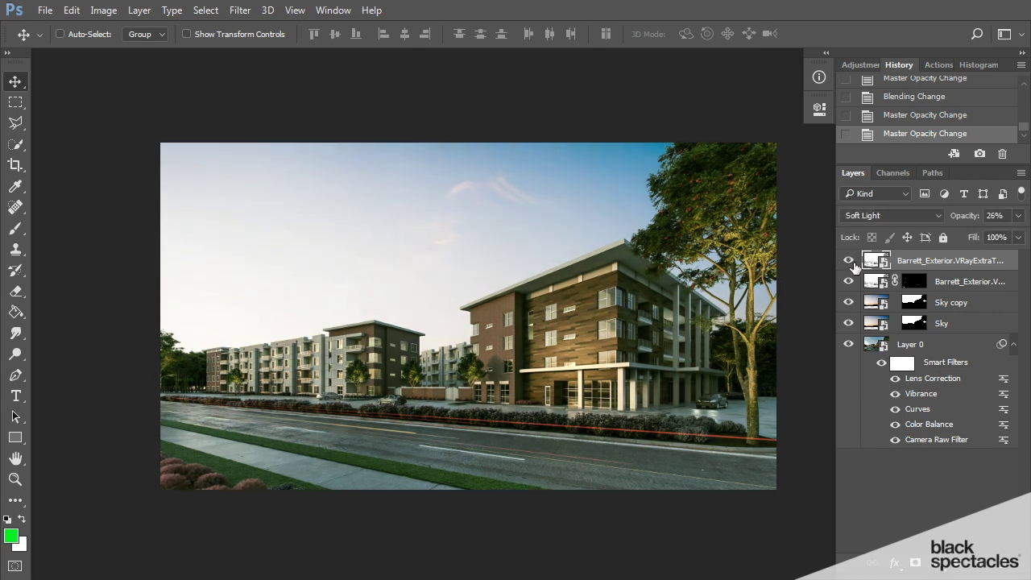